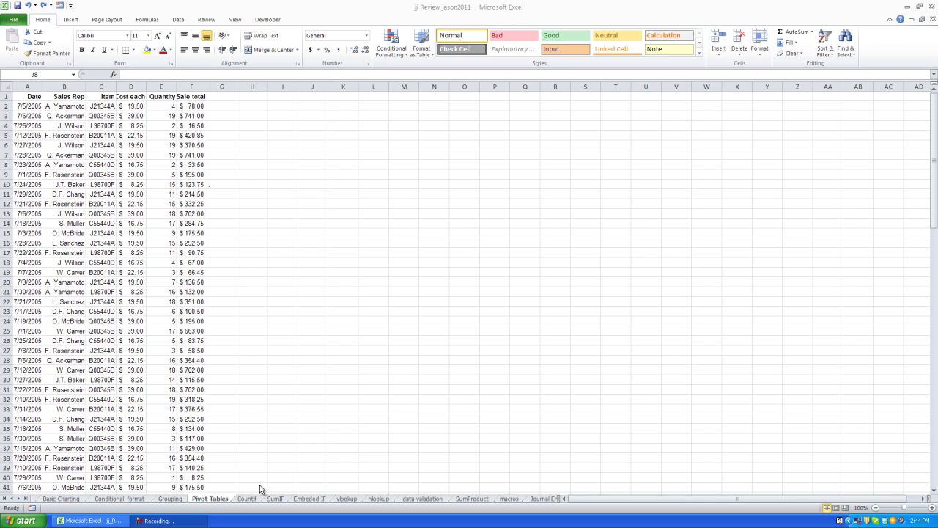
pyautogui.click(176, 21)
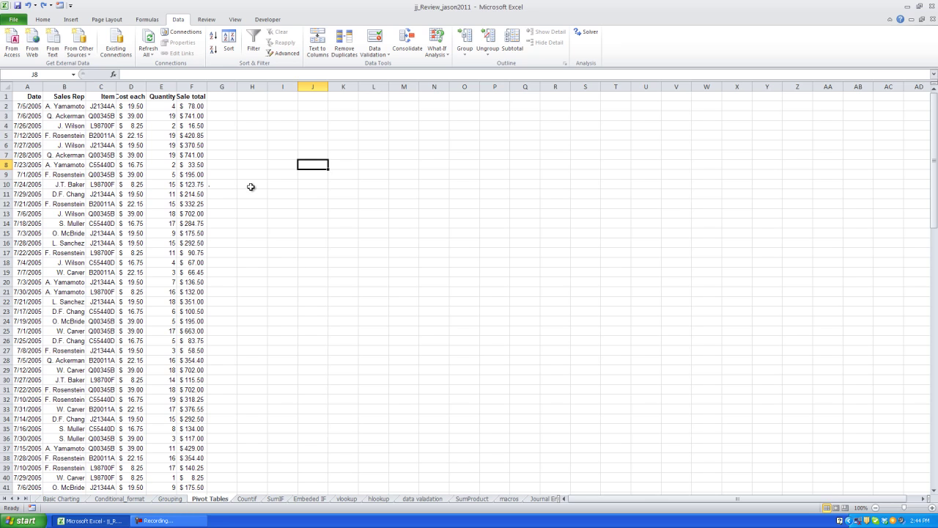
pyautogui.click(251, 187)
pyautogui.click(254, 206)
pyautogui.click(255, 231)
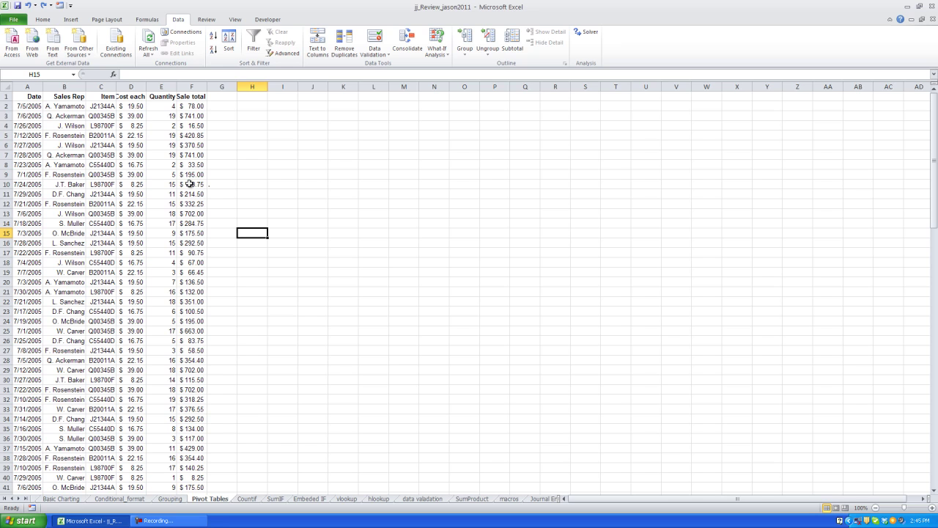
# - Apply the Calculation cell style to the header cells from Date through Sale total
pyautogui.click(32, 97)
pyautogui.click(43, 19)
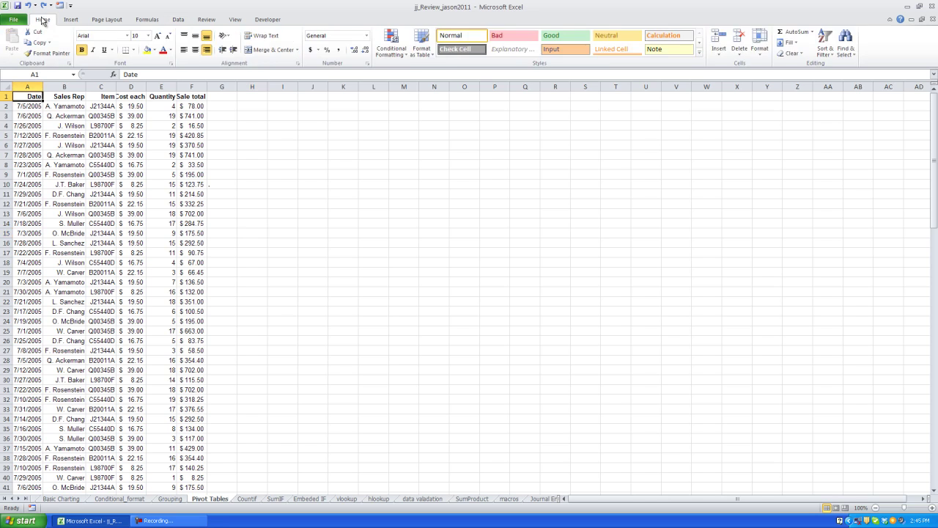
pyautogui.click(669, 35)
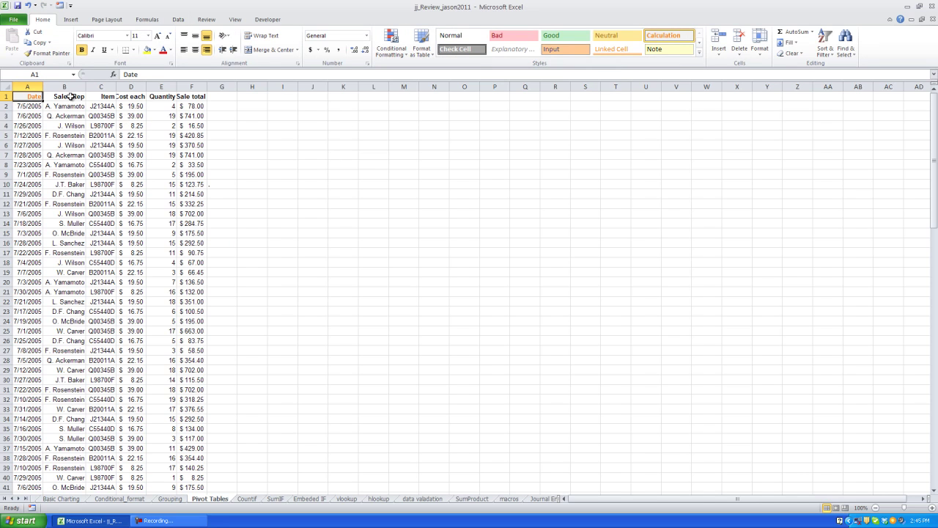
pyautogui.moveTo(71, 97); pyautogui.dragTo(188, 96)
pyautogui.click(663, 36)
pyautogui.click(252, 243)
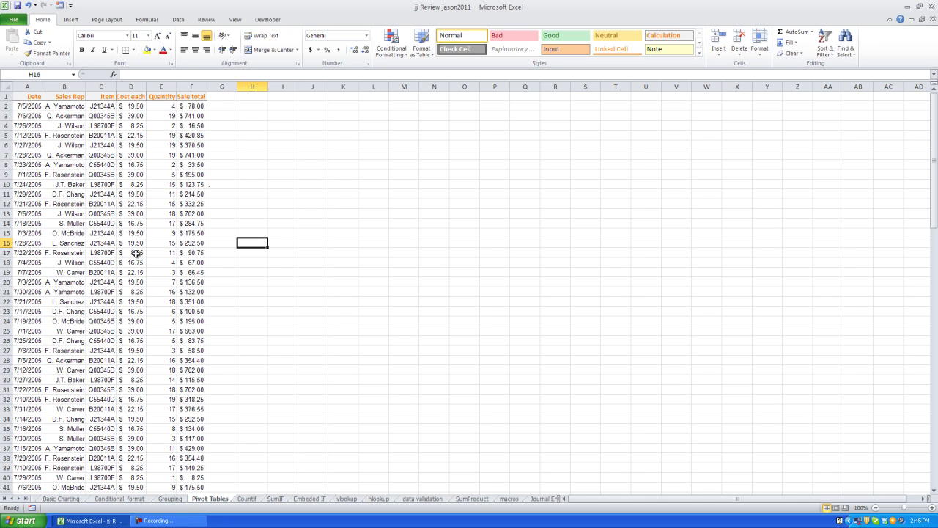
pyautogui.click(31, 86)
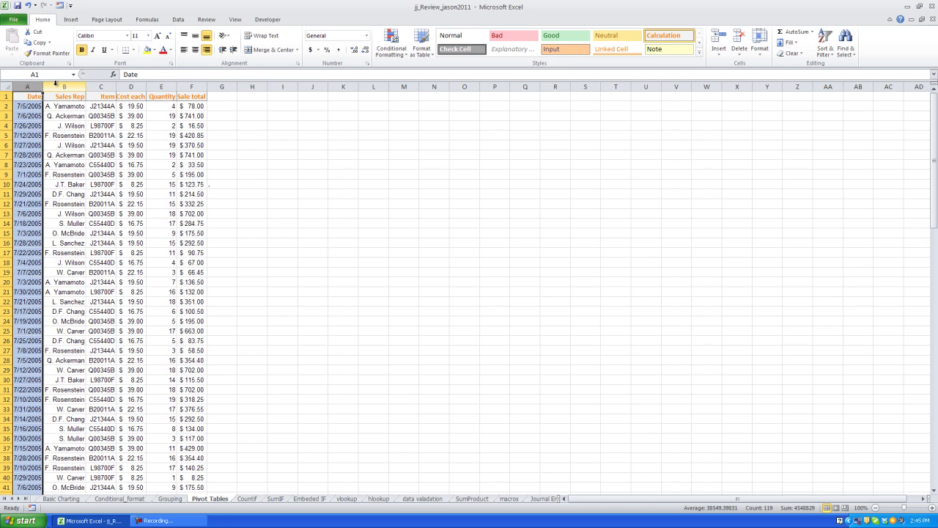
pyautogui.click(63, 86)
pyautogui.click(105, 86)
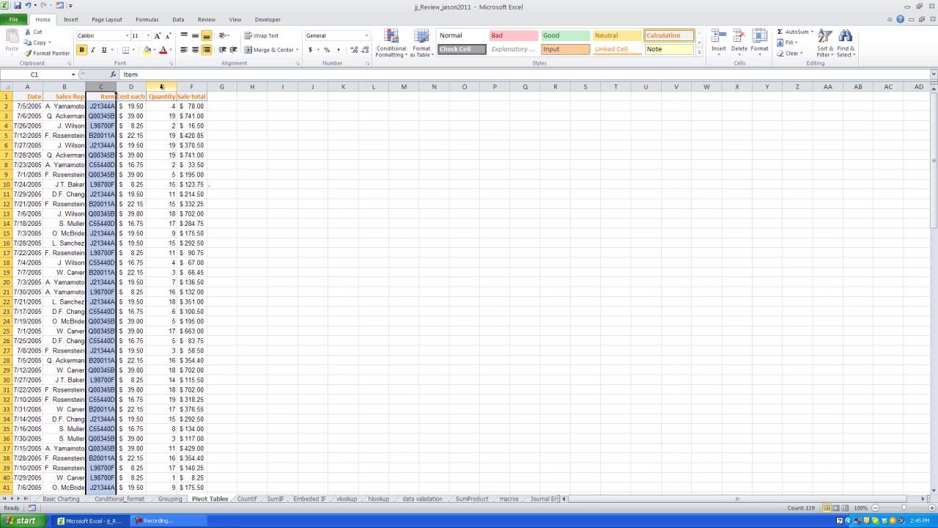
pyautogui.click(190, 85)
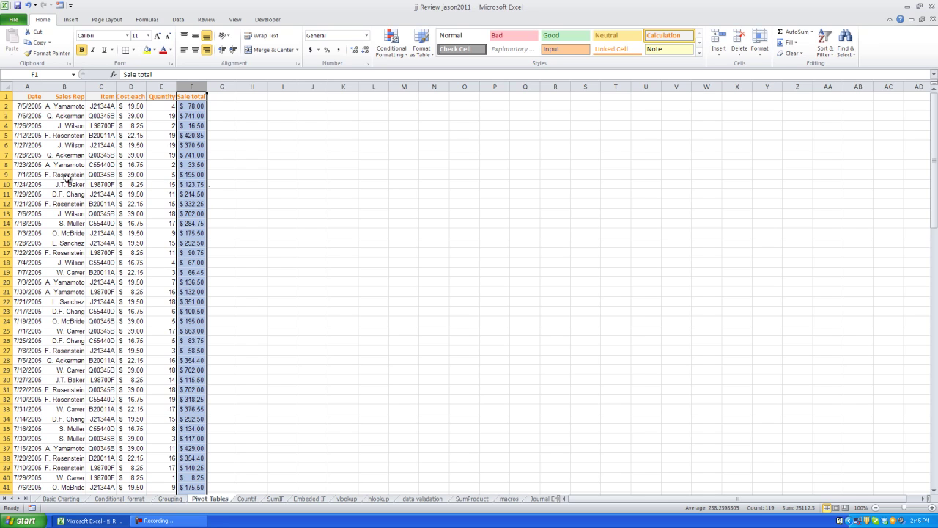
# - Sort the sales data by Sales Rep from A to Z and check the first rep's grouped rows
pyautogui.click(58, 145)
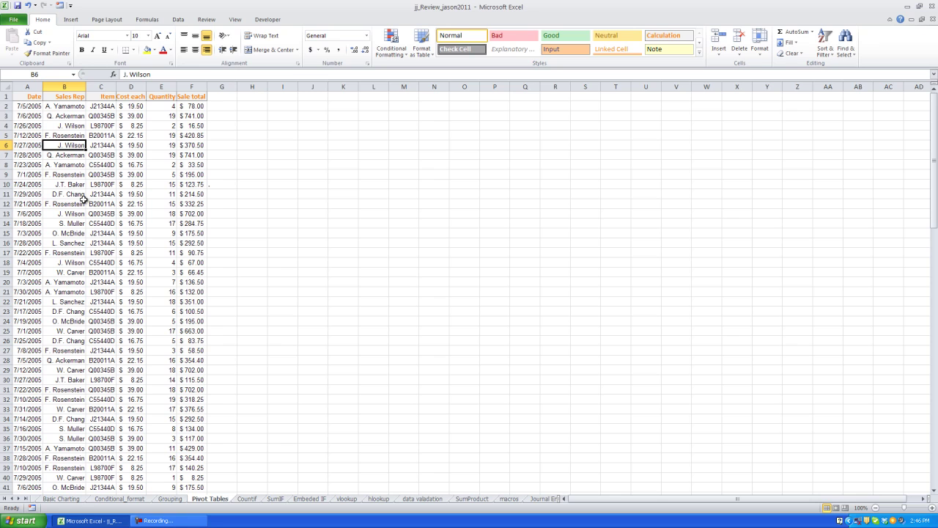
pyautogui.click(825, 44)
pyautogui.click(843, 71)
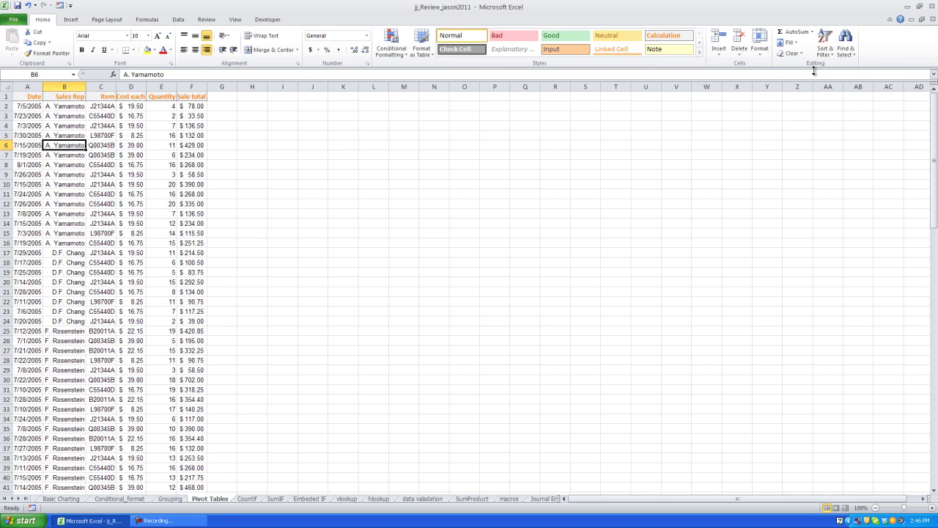
pyautogui.moveTo(71, 106); pyautogui.dragTo(83, 251)
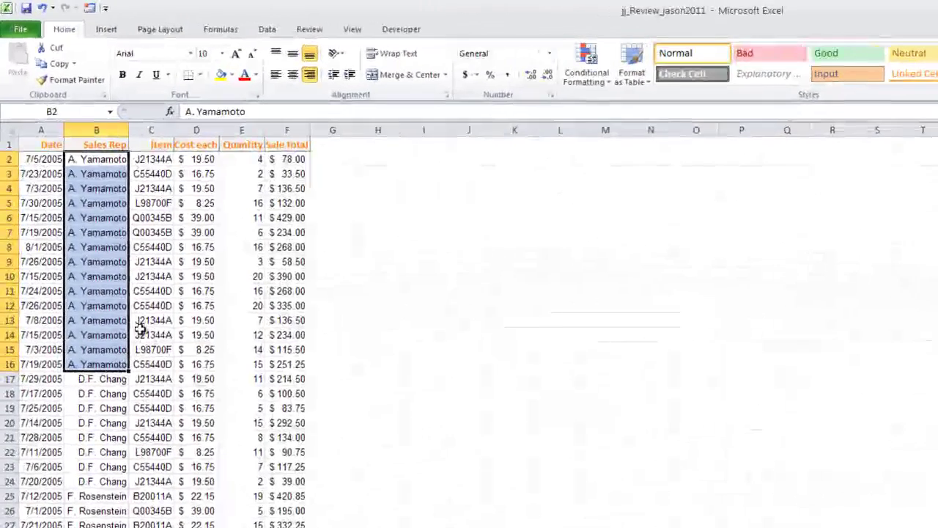
pyautogui.click(118, 366)
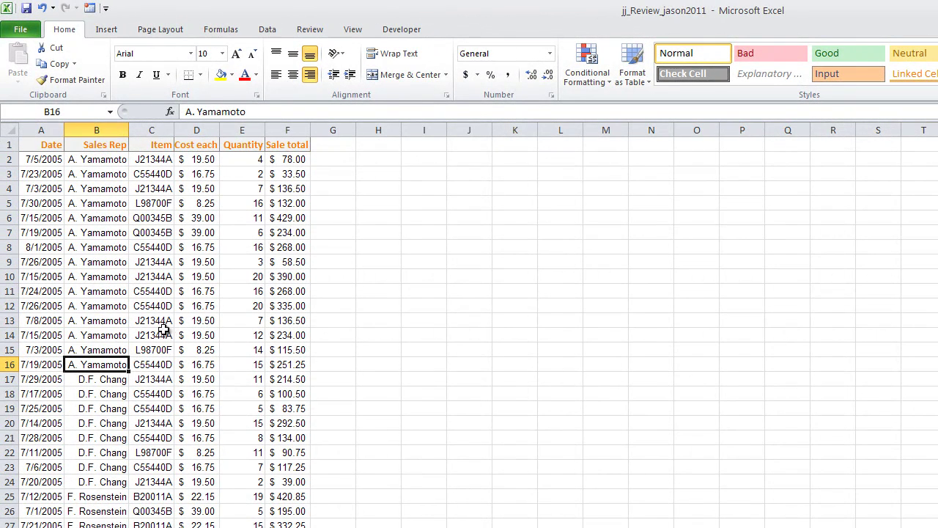
# - Add Sum subtotals at each change in Sales Rep to the Sale total column only, excluding Column G
pyautogui.click(264, 29)
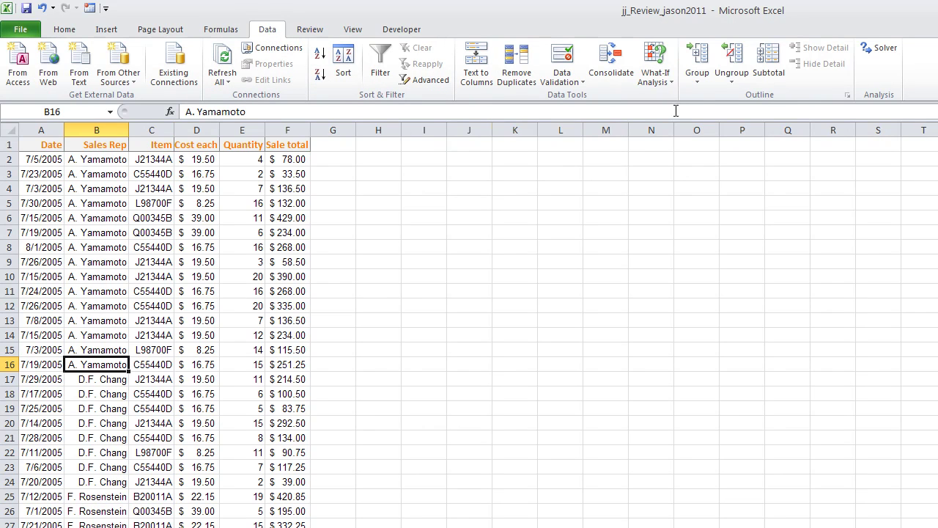
pyautogui.click(770, 64)
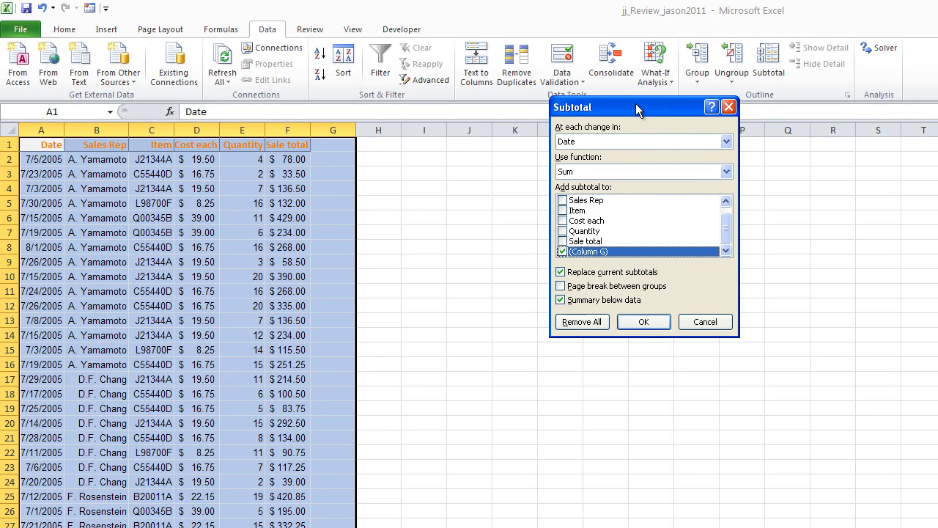
pyautogui.moveTo(633, 111); pyautogui.dragTo(584, 147)
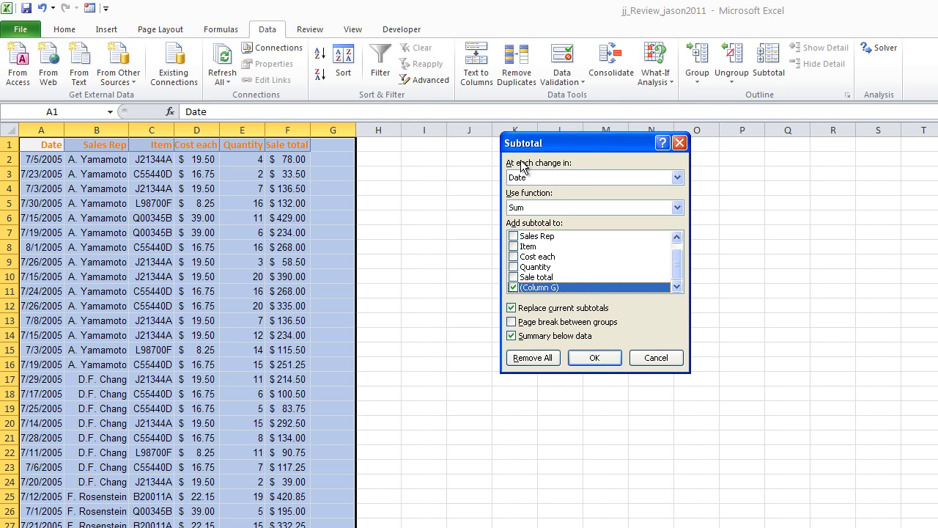
pyautogui.click(585, 176)
pyautogui.click(575, 199)
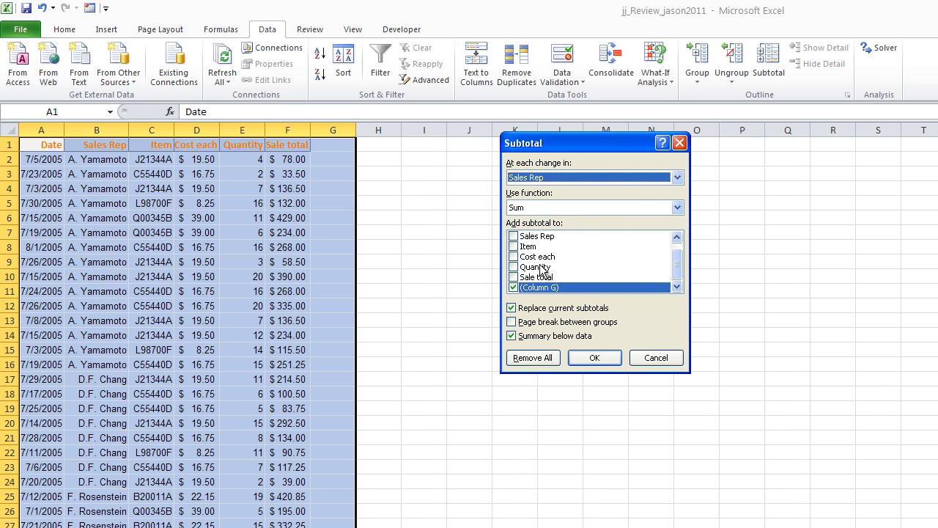
pyautogui.click(512, 287)
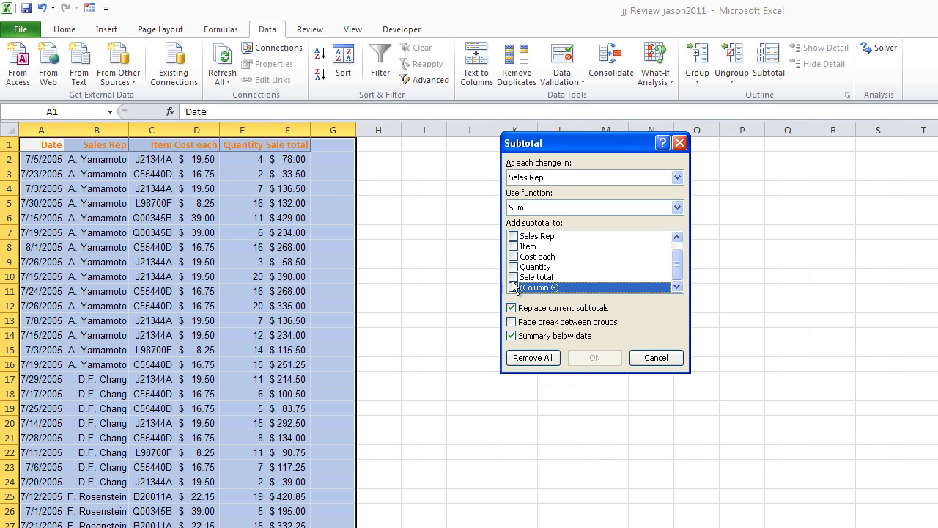
pyautogui.click(513, 277)
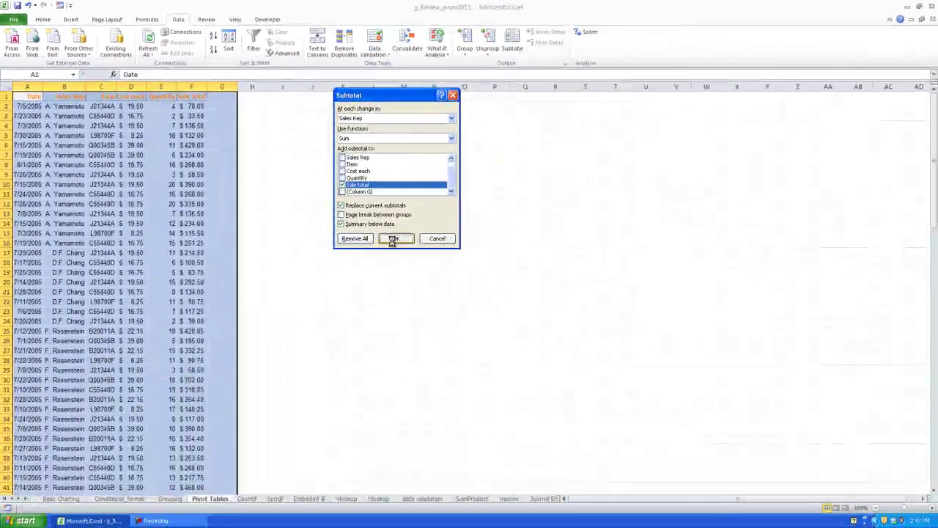
pyautogui.click(595, 357)
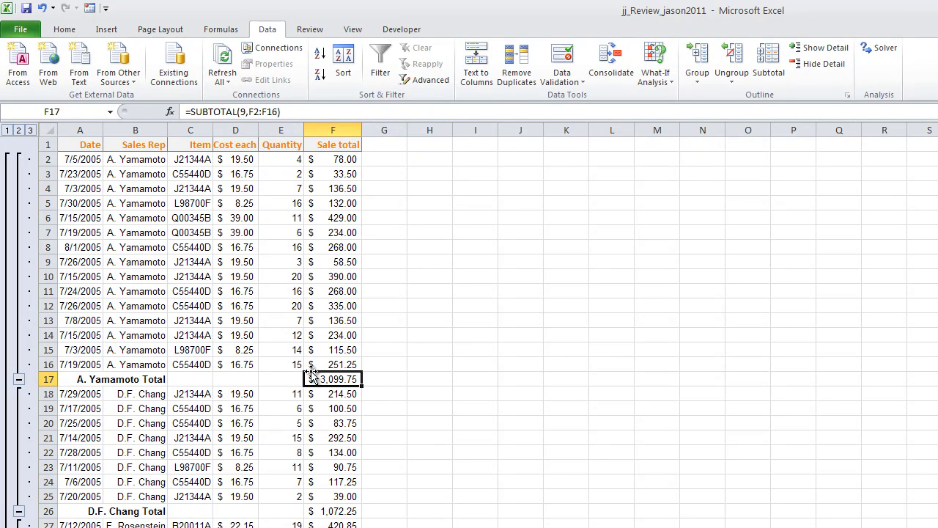
# - Compare the outline's grand total, sales rep total and full detail levels, expanding the first rep's group, and finish on full detail
pyautogui.click(18, 130)
pyautogui.click(7, 130)
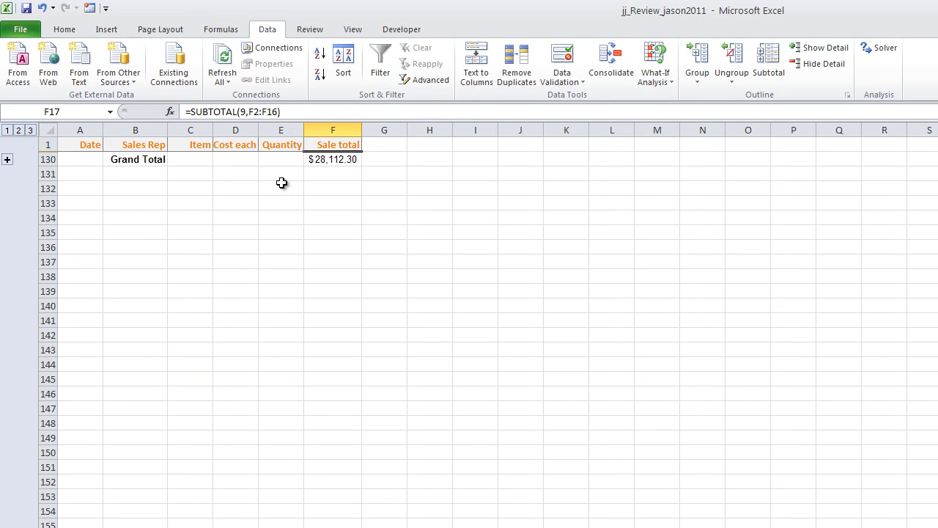
pyautogui.click(18, 130)
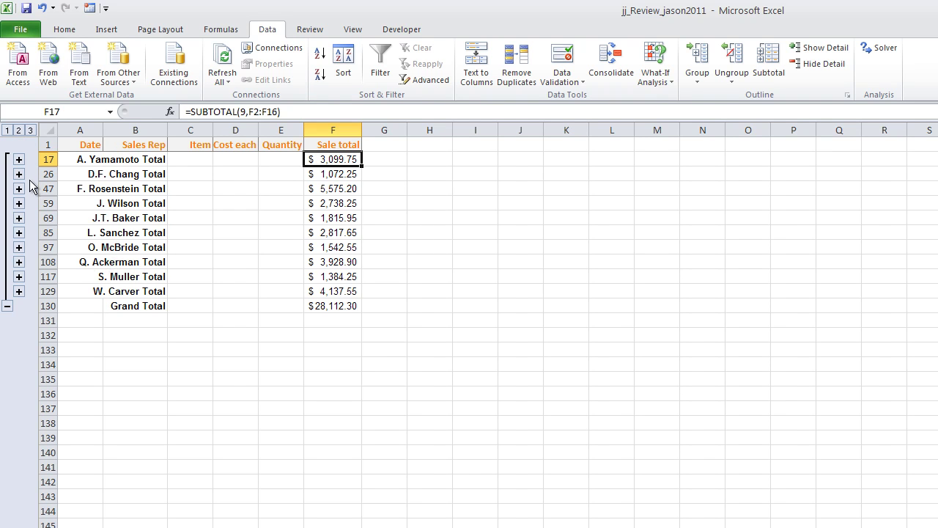
pyautogui.click(19, 159)
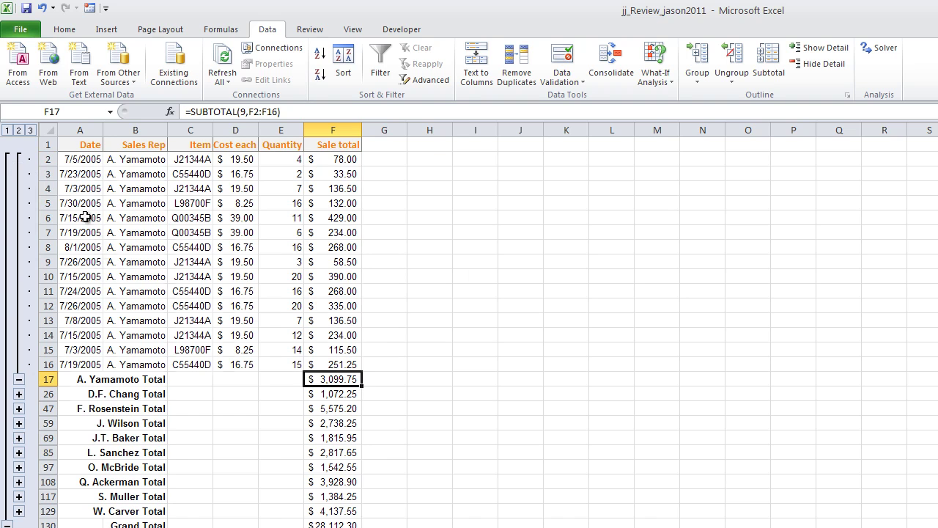
pyautogui.click(31, 131)
pyautogui.click(19, 130)
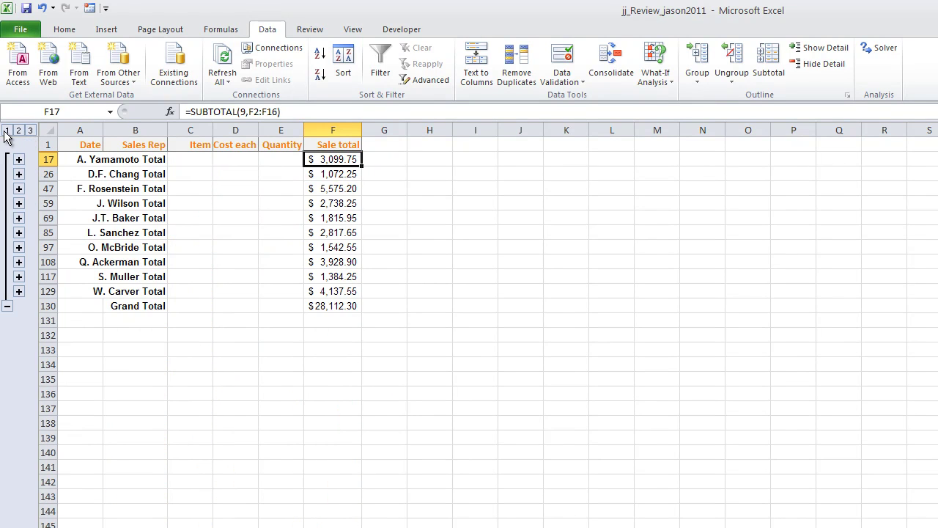
pyautogui.click(7, 130)
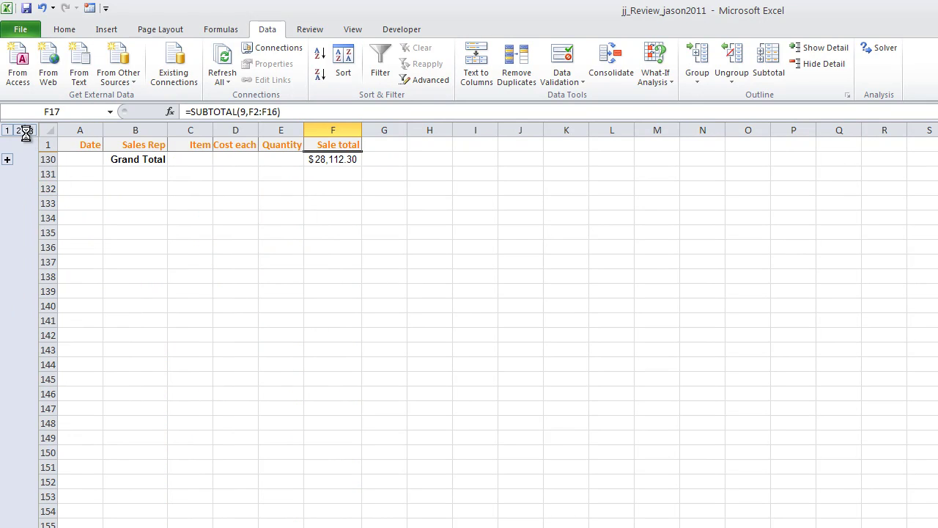
pyautogui.click(30, 130)
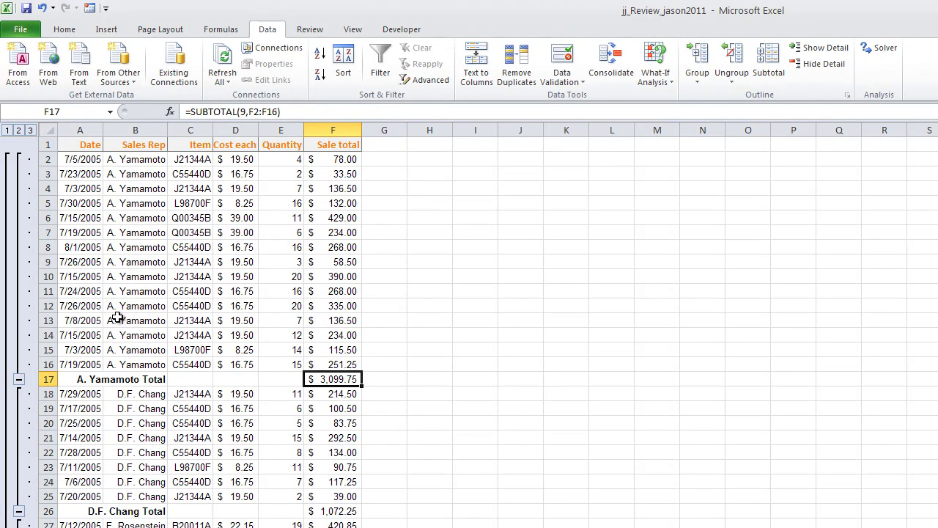
# - Remove all subtotals from the sales data
pyautogui.click(166, 307)
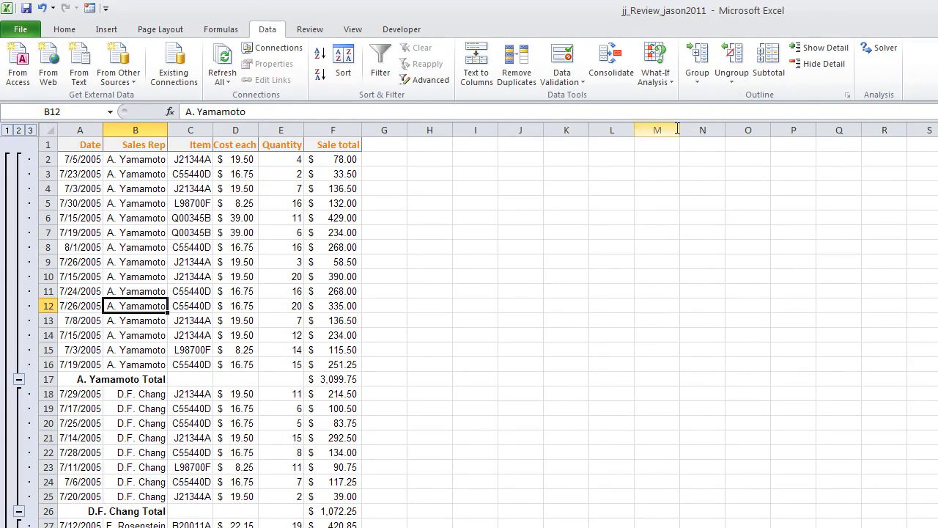
pyautogui.click(768, 71)
pyautogui.click(507, 340)
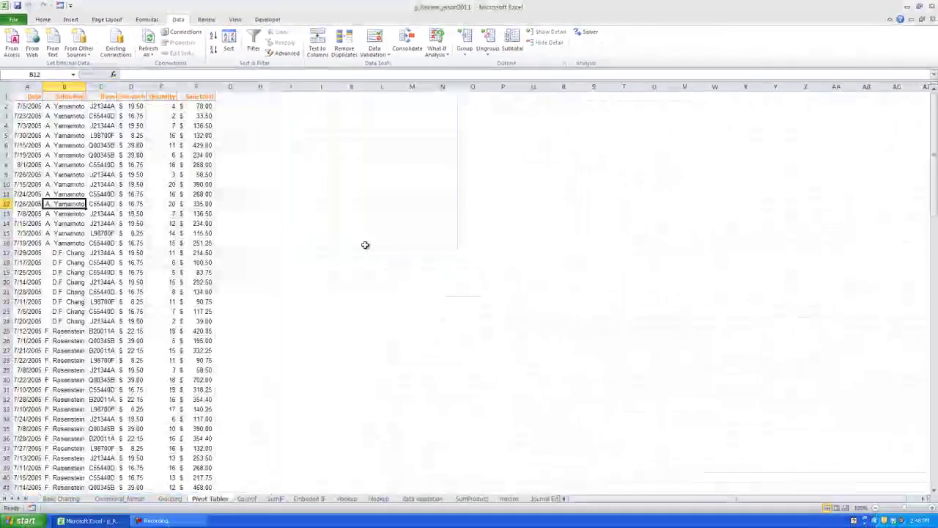